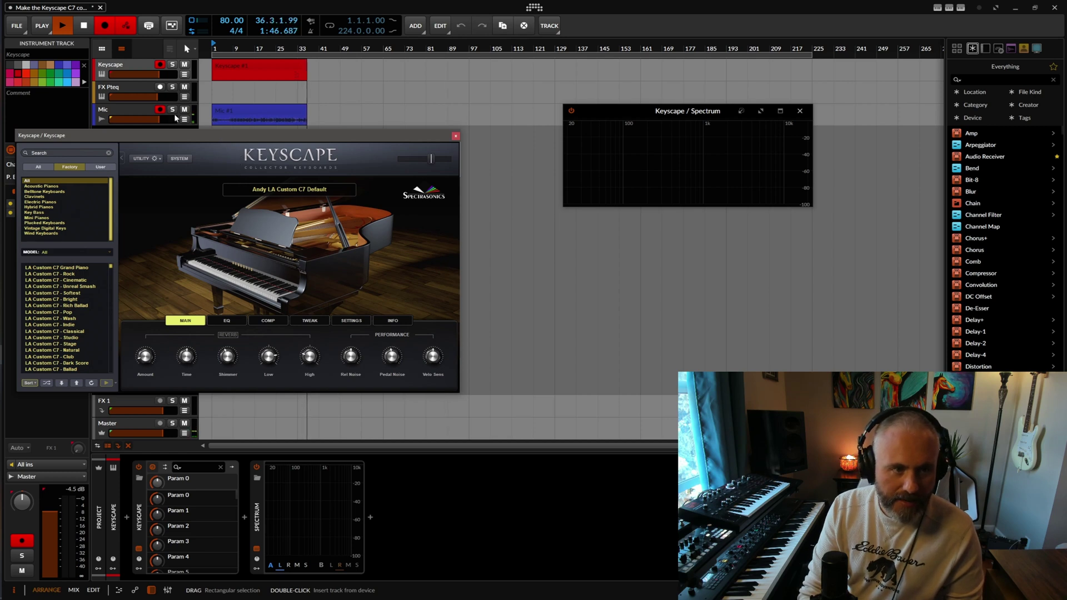
Select the FX Pteq track to show its device chain with the Spectrum analyser
left_click(125, 88)
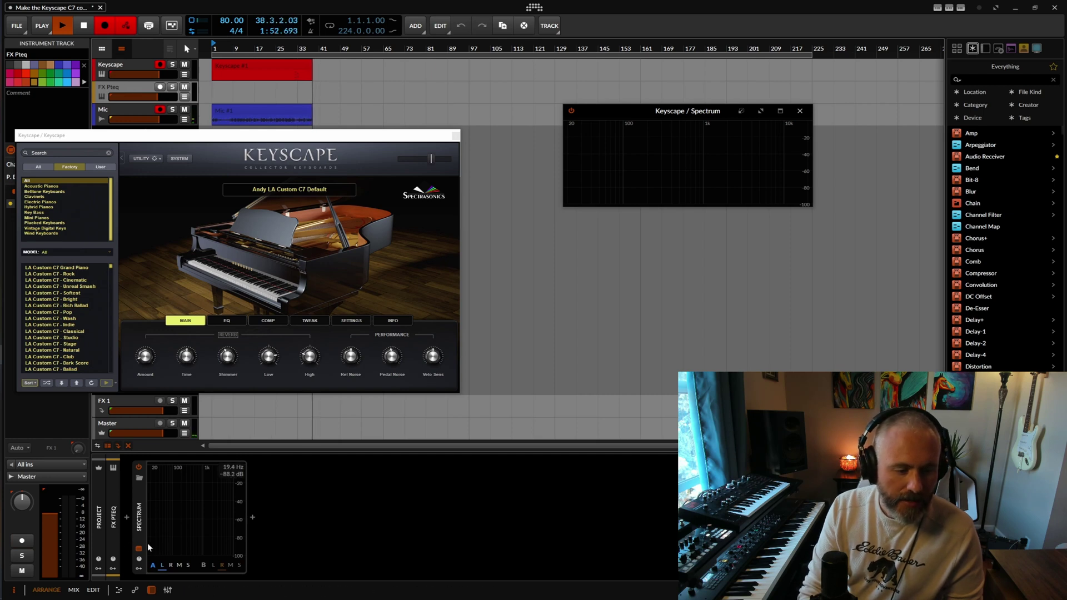
Search 'pianot' and load Pianoteq 8 onto the FX Pteq track before the Spectrum analyser
left_click(127, 517)
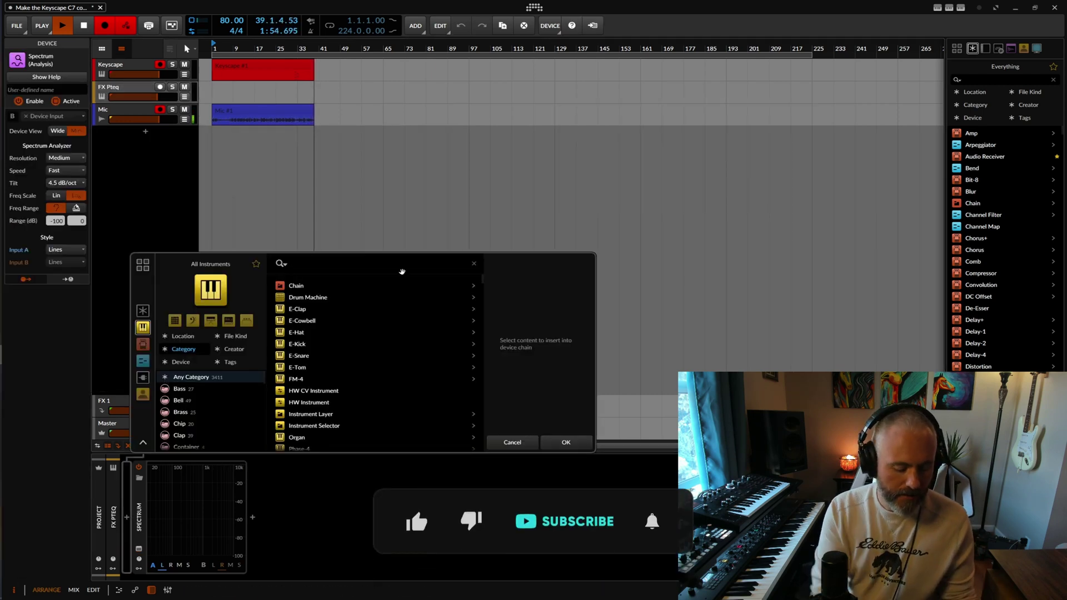
type("pianot")
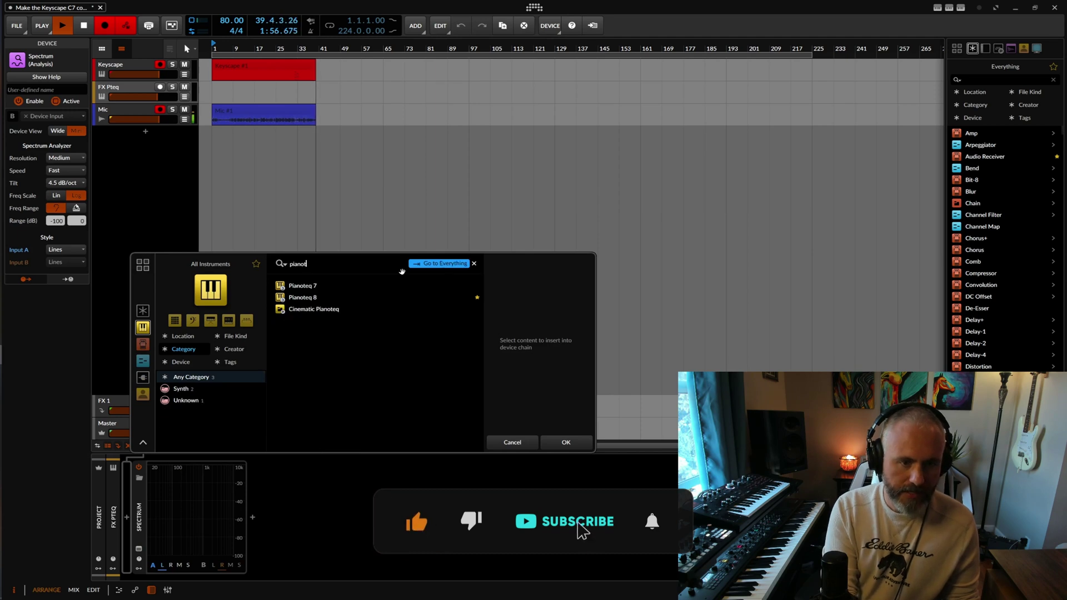
left_click(308, 298)
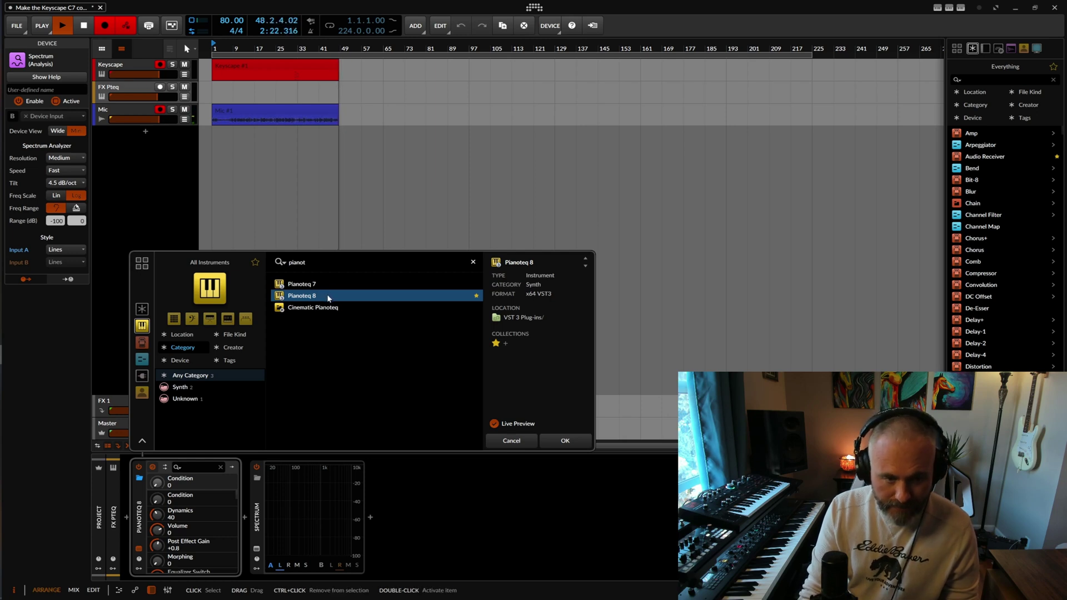
double_click(328, 298)
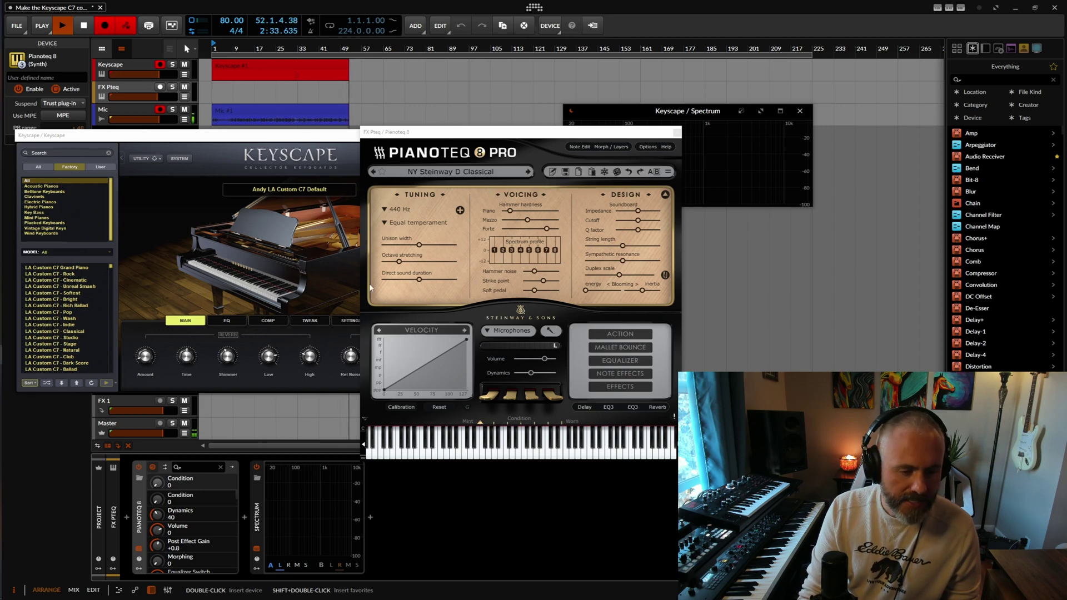
Insert an Audio Receiver device ahead of Pianoteq 8 on the FX Pteq track
left_click(127, 517)
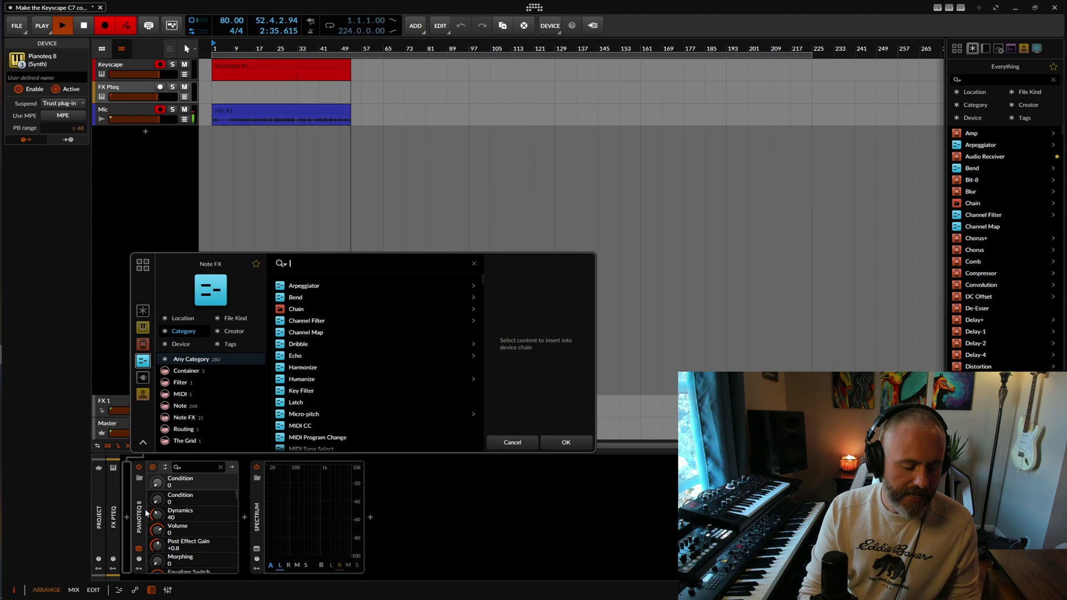
type("audio")
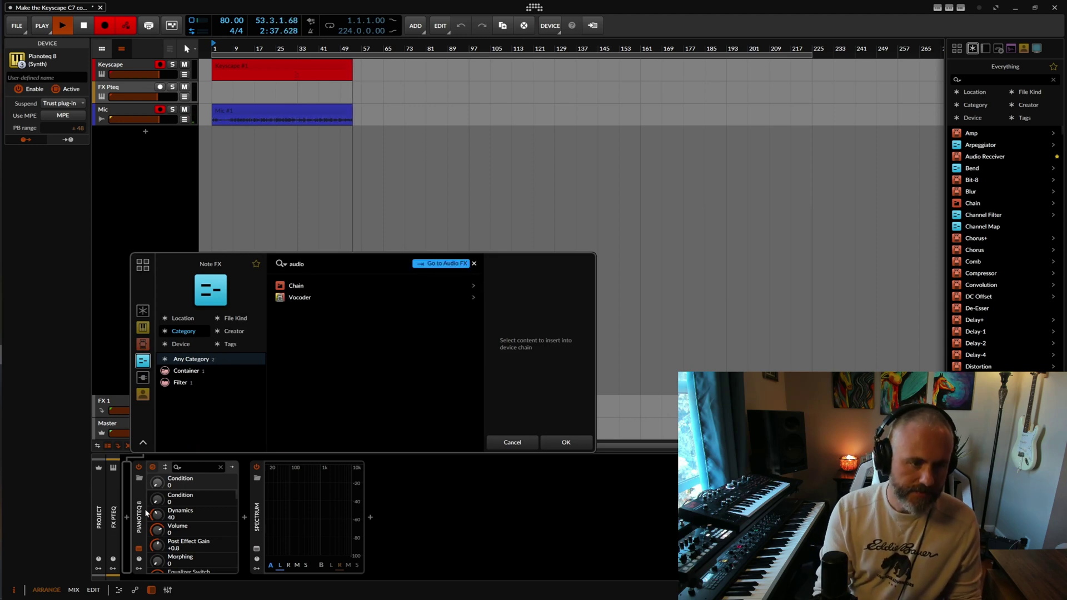
left_click(143, 310)
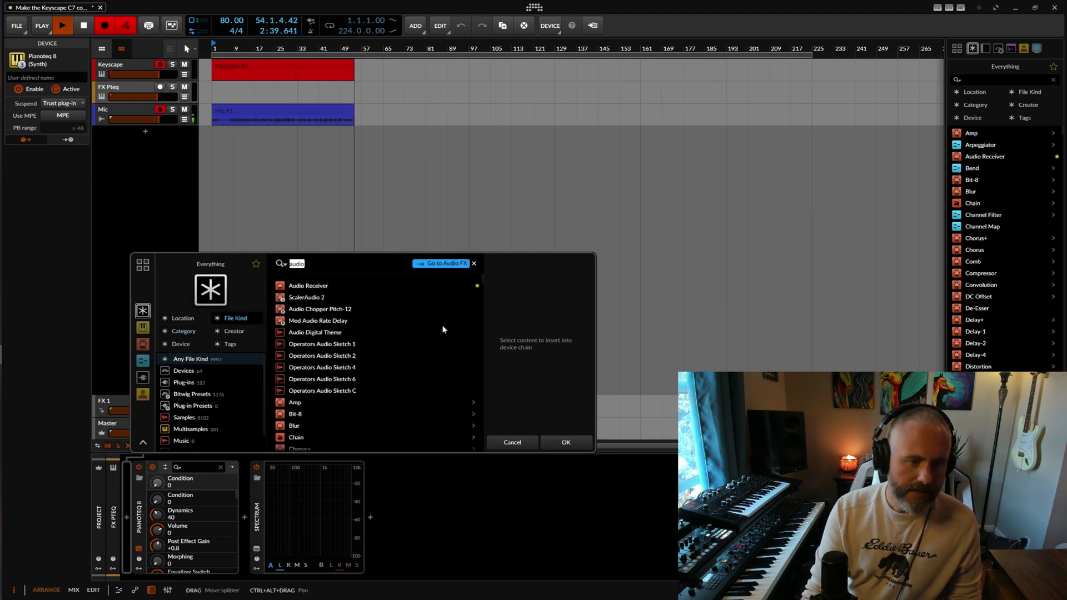
left_click(325, 286)
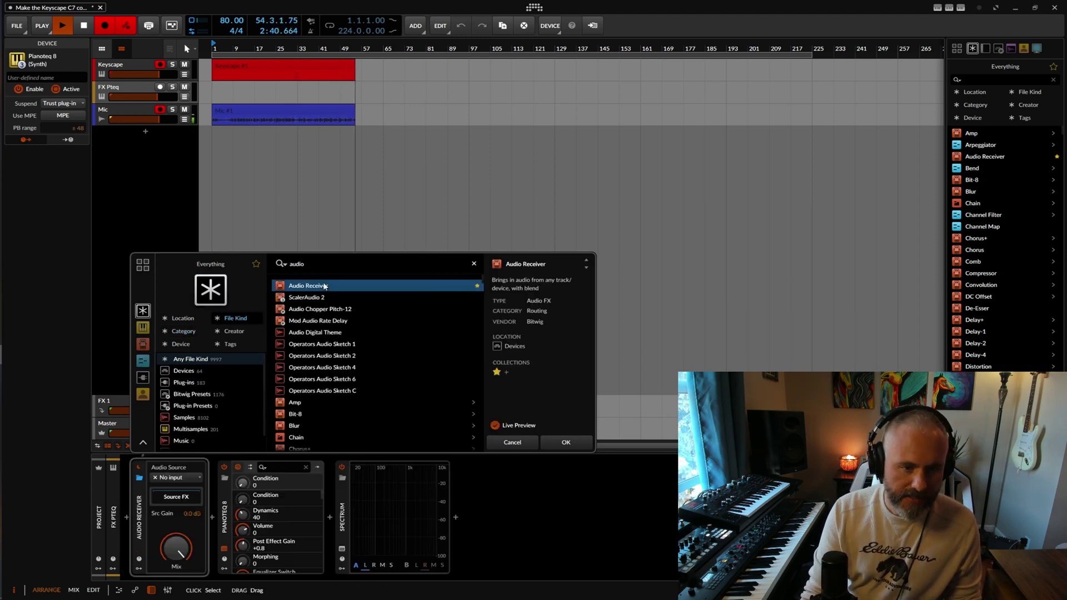
left_click(555, 443)
Set the Audio Receiver's source to Keyscape and mute the FX Pteq track
left_click(186, 478)
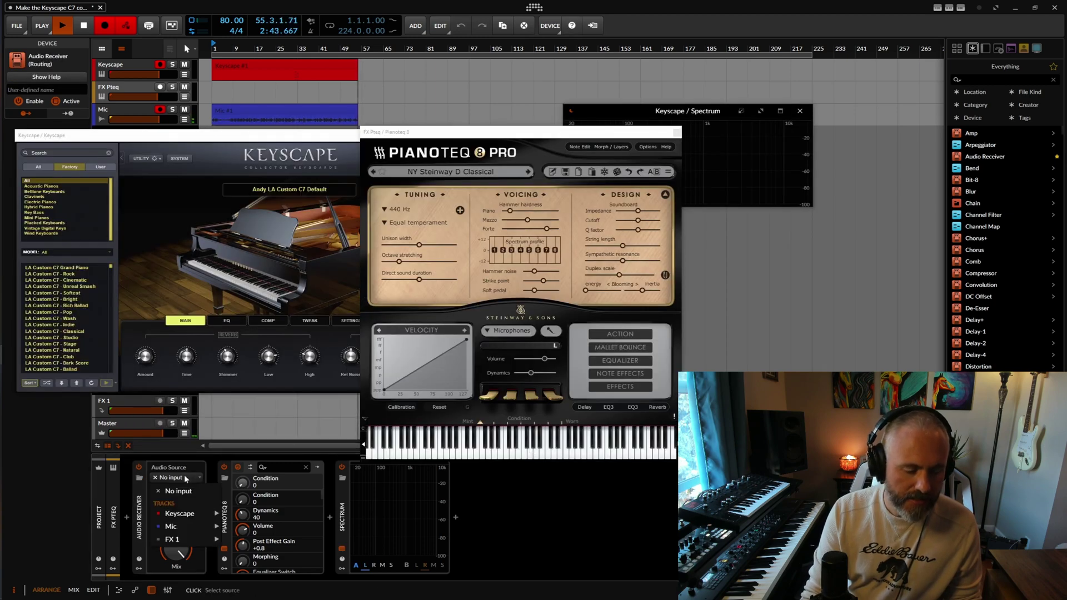
mouse_move(183, 514)
left_click(255, 513)
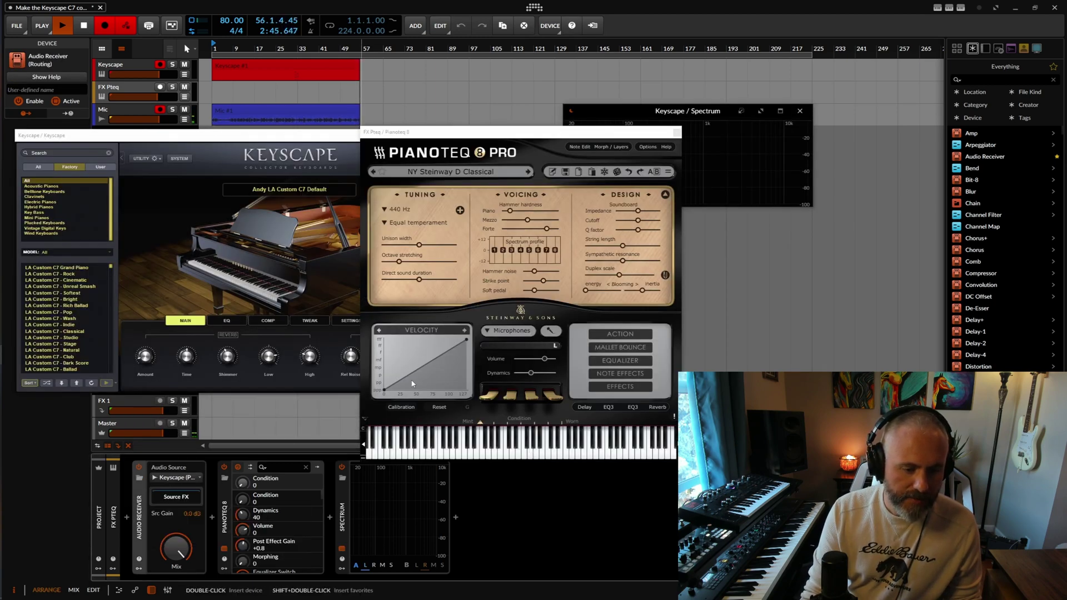
left_click_drag(434, 136, 484, 110)
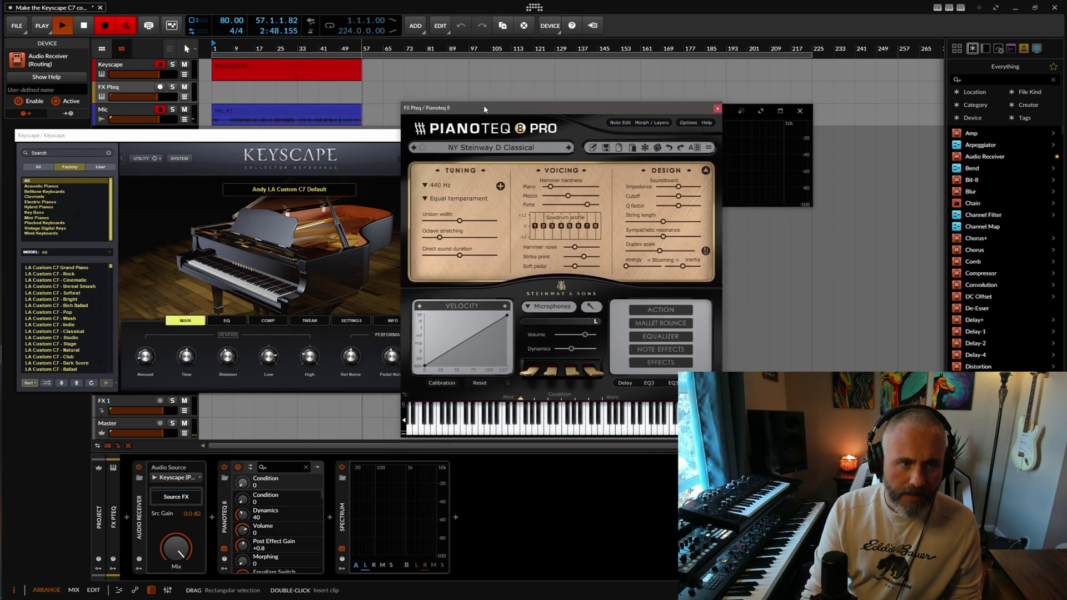
left_click(184, 86)
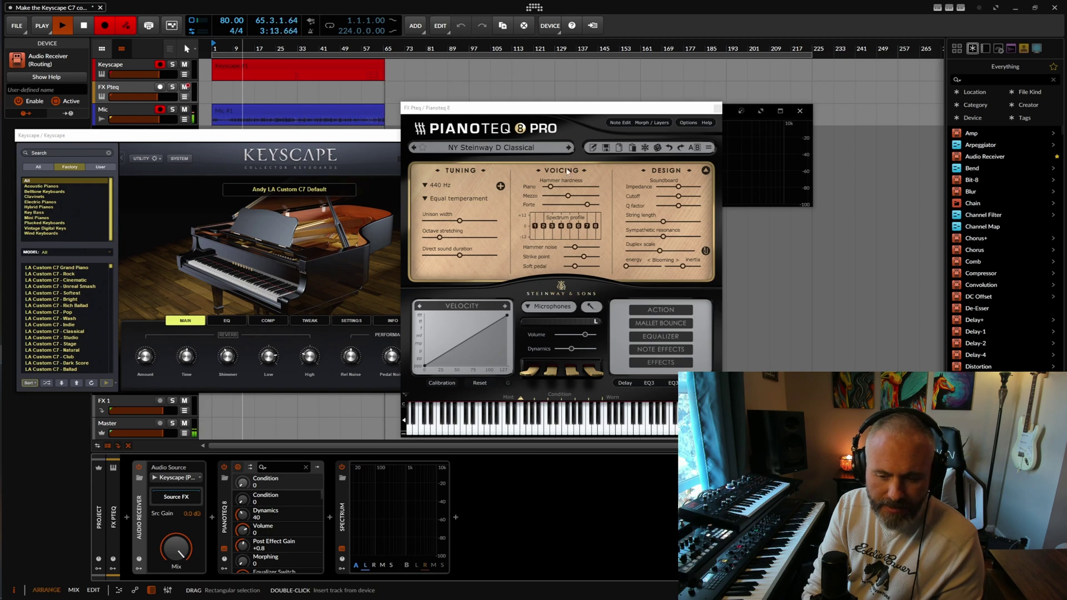
Place the FX Pteq spectrum window below Keyscape's spectrum and record-arm the FX Pteq track
left_click_drag(585, 111, 421, 94)
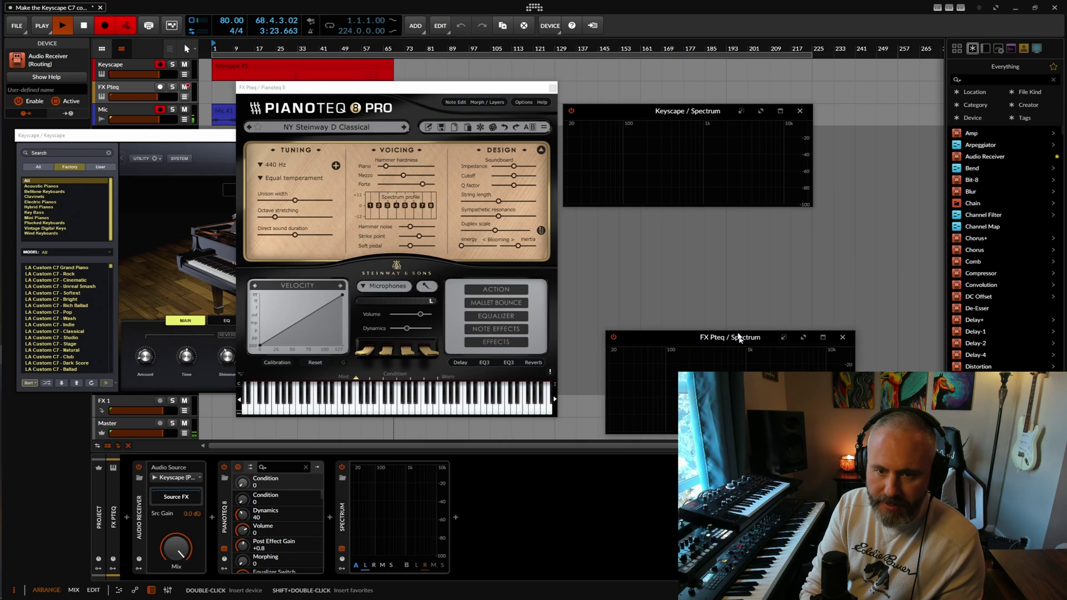
left_click_drag(736, 338, 698, 217)
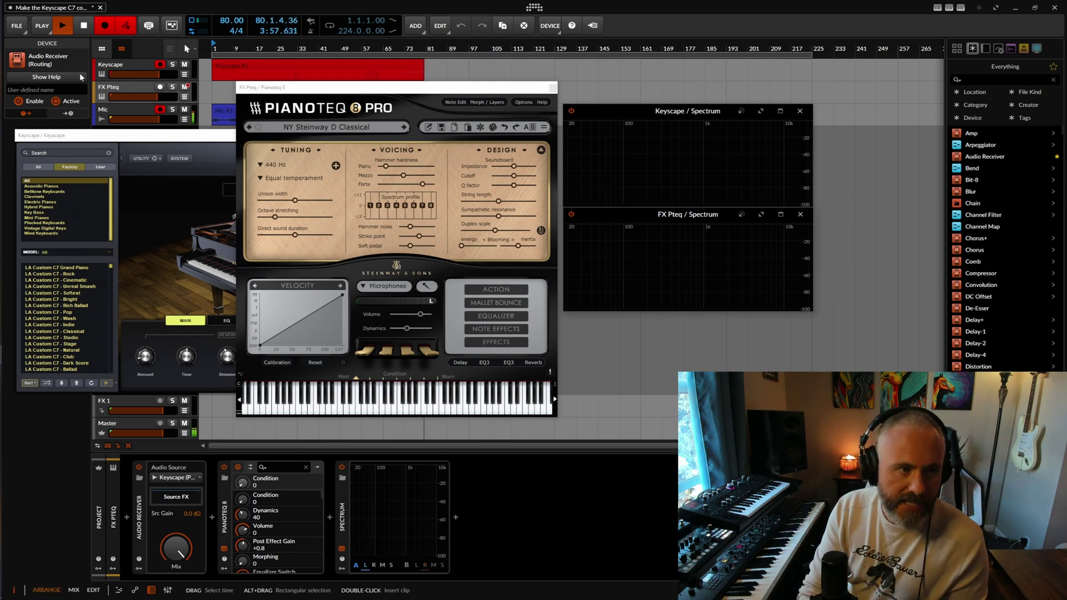
left_click(160, 87)
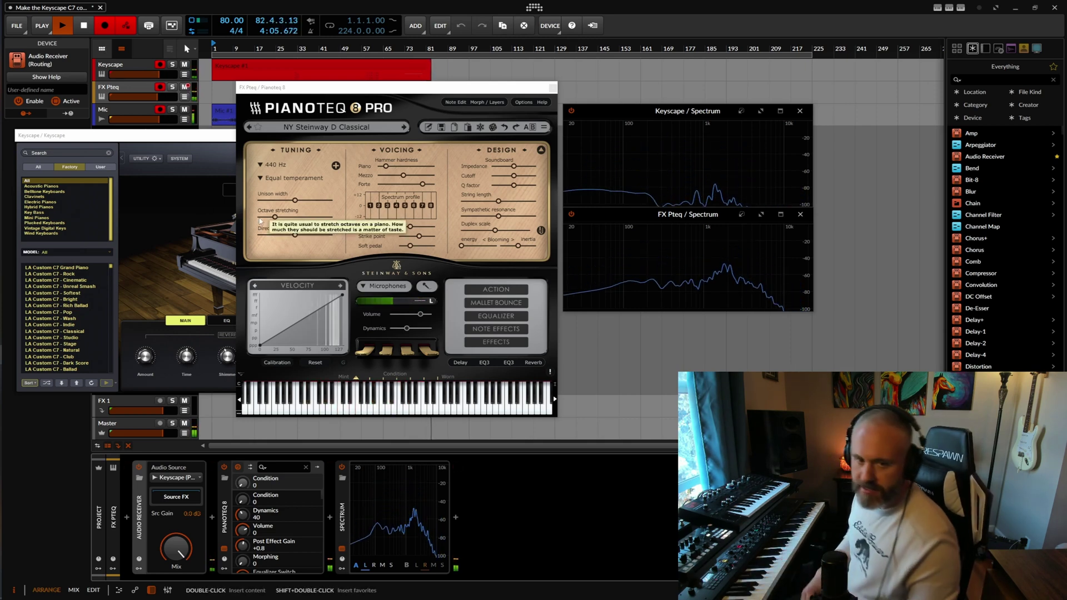
Pull Pianoteq 8's velocity curve endpoint down to zero velocity
left_click(343, 297)
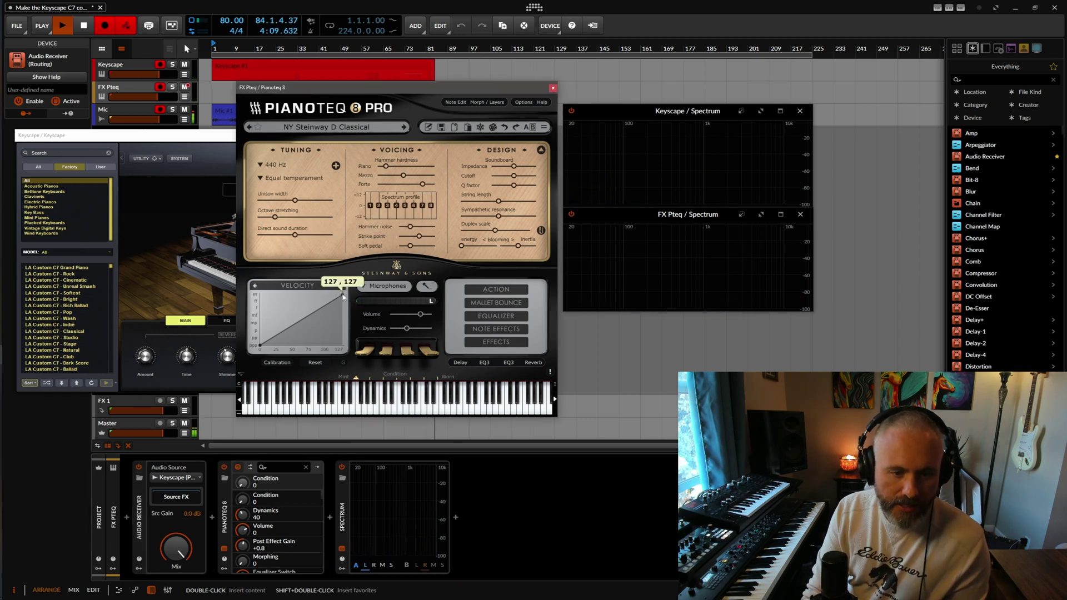
left_click_drag(343, 297, 342, 347)
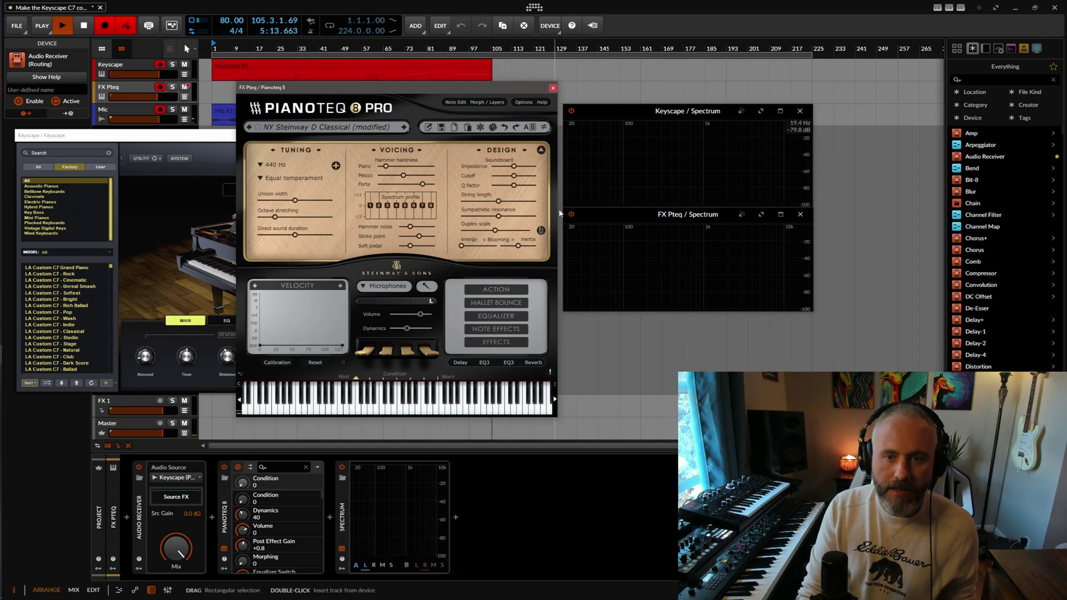
mouse_move(510, 89)
left_mouse_down()
mouse_move(484, 146)
mouse_move(508, 88)
left_mouse_up()
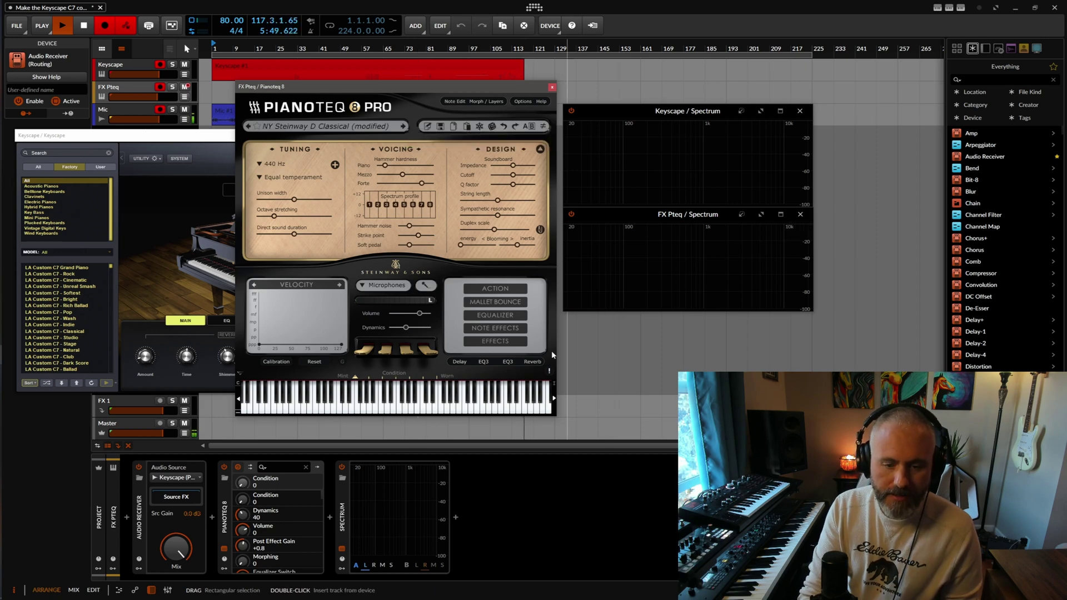
Add Trackspacer 2.5 to the FX Pteq chain, placed between Pianoteq 8 and Spectrum
left_click(457, 517)
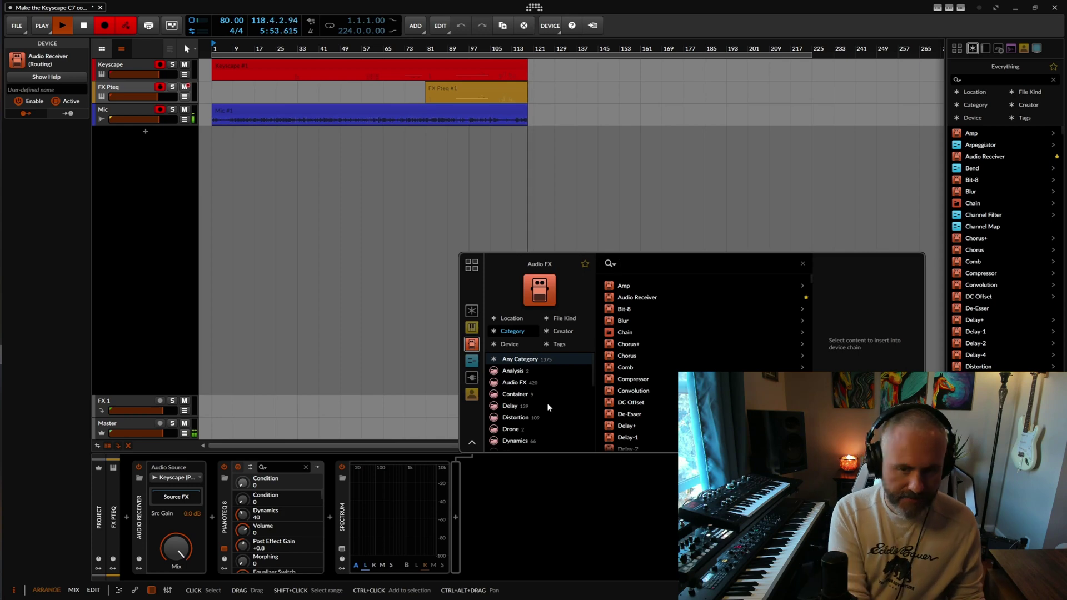
type("track")
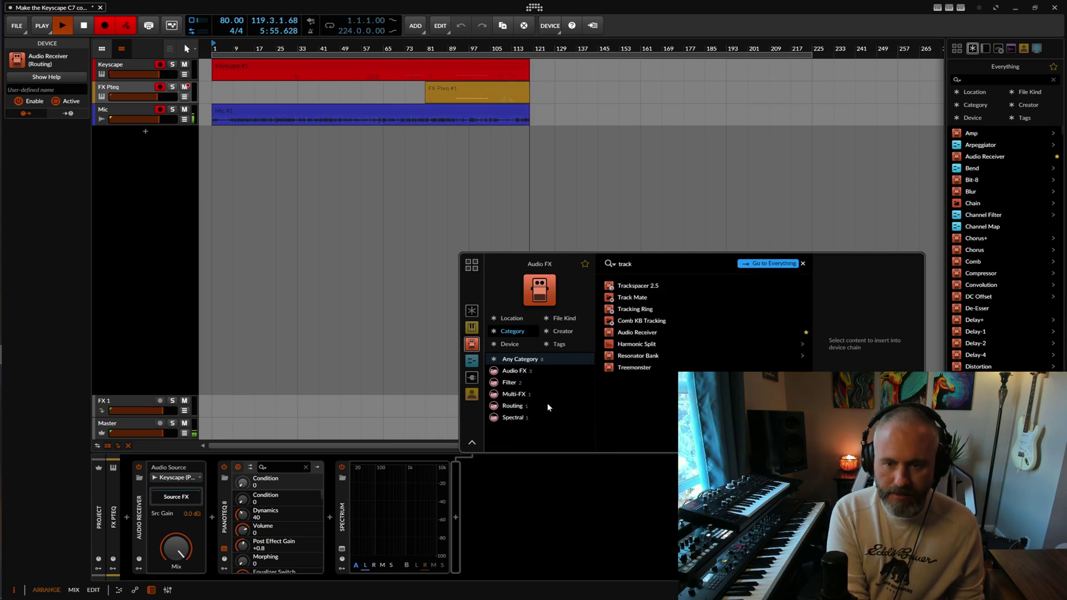
double_click(639, 286)
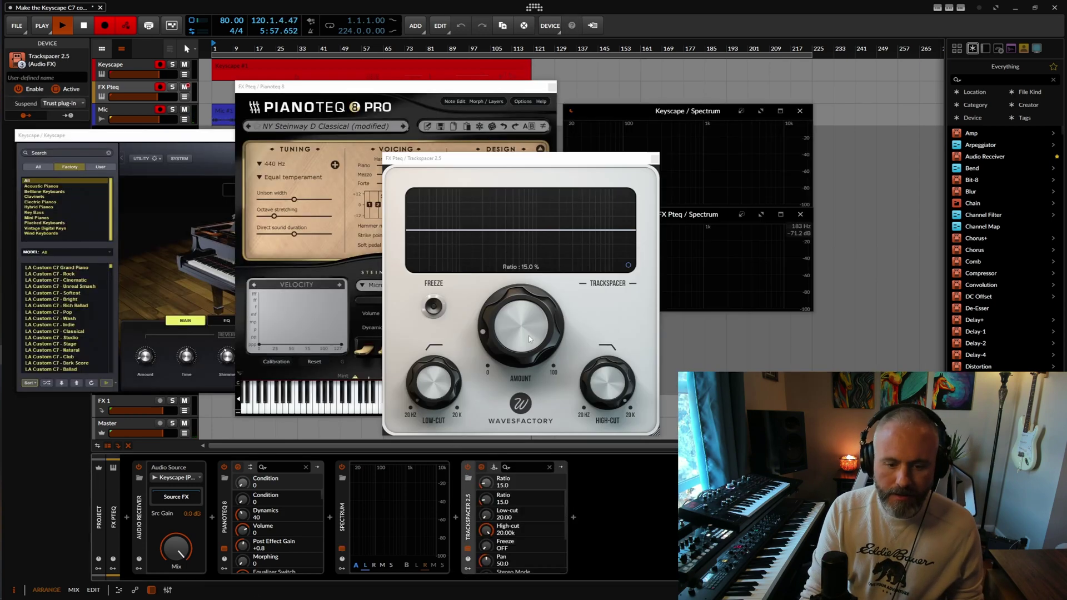
left_click_drag(393, 494, 361, 494)
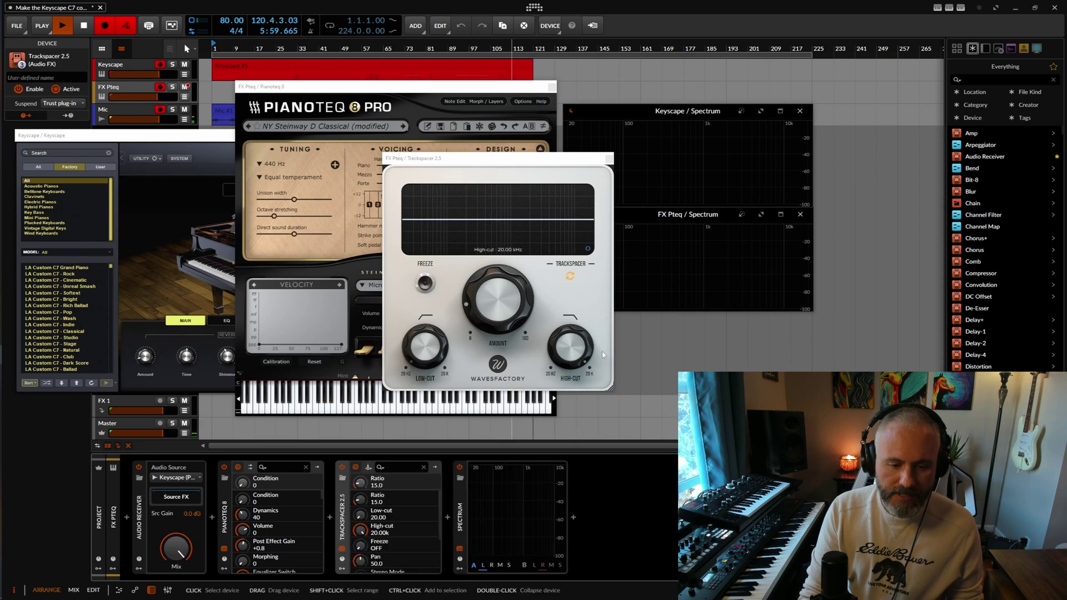
Move the Trackspacer window to the top right and bring the Keyscape and Pianoteq windows forward
left_click_drag(507, 160, 939, 83)
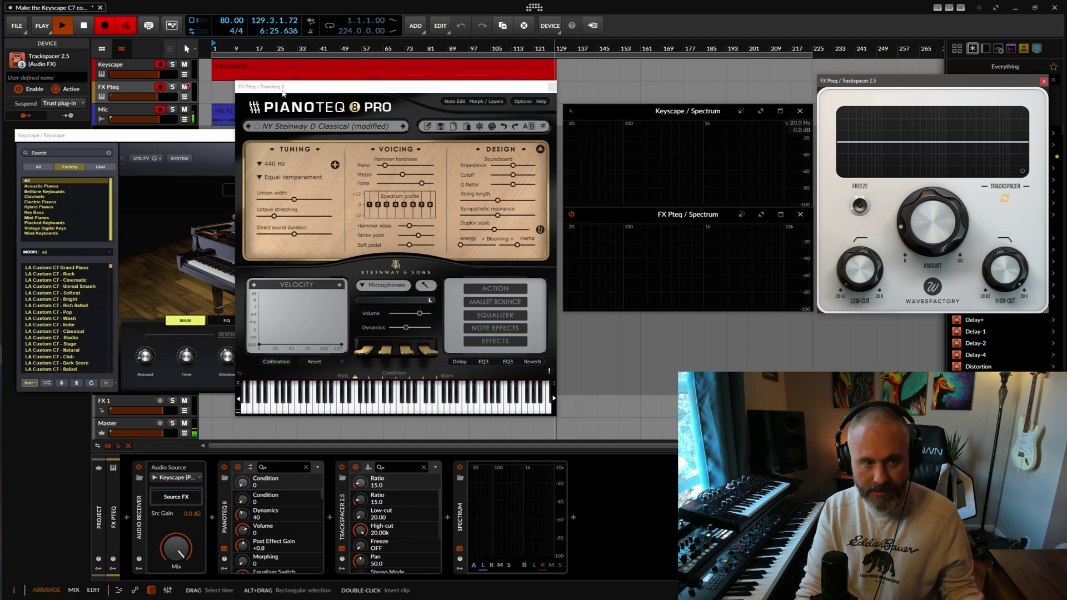
left_click(208, 145)
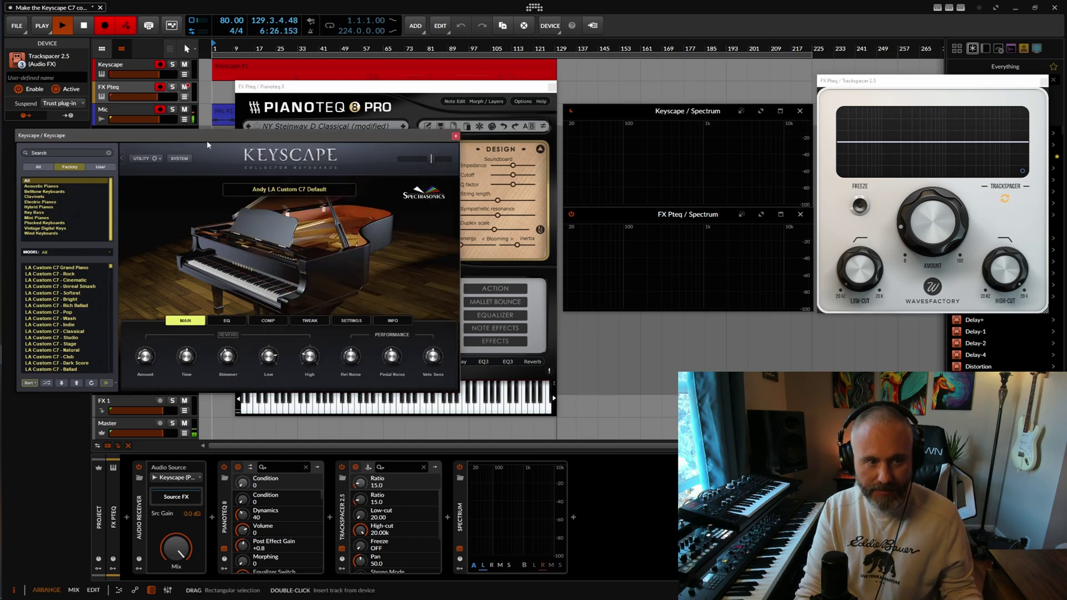
left_click(397, 87)
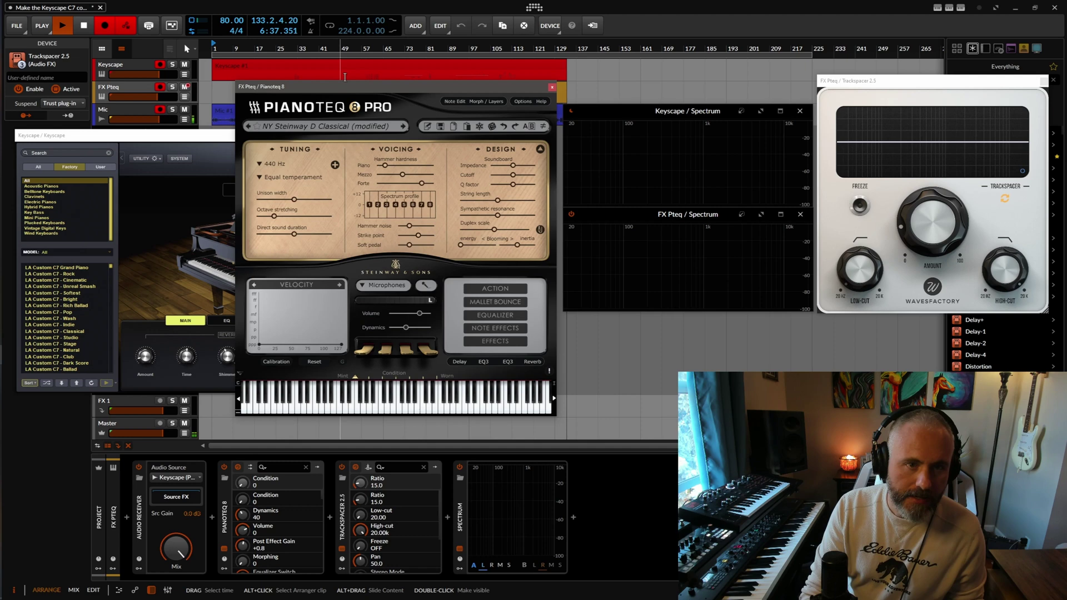
mouse_move(345, 87)
left_mouse_down()
mouse_move(561, 100)
mouse_move(334, 100)
mouse_move(344, 99)
left_mouse_up()
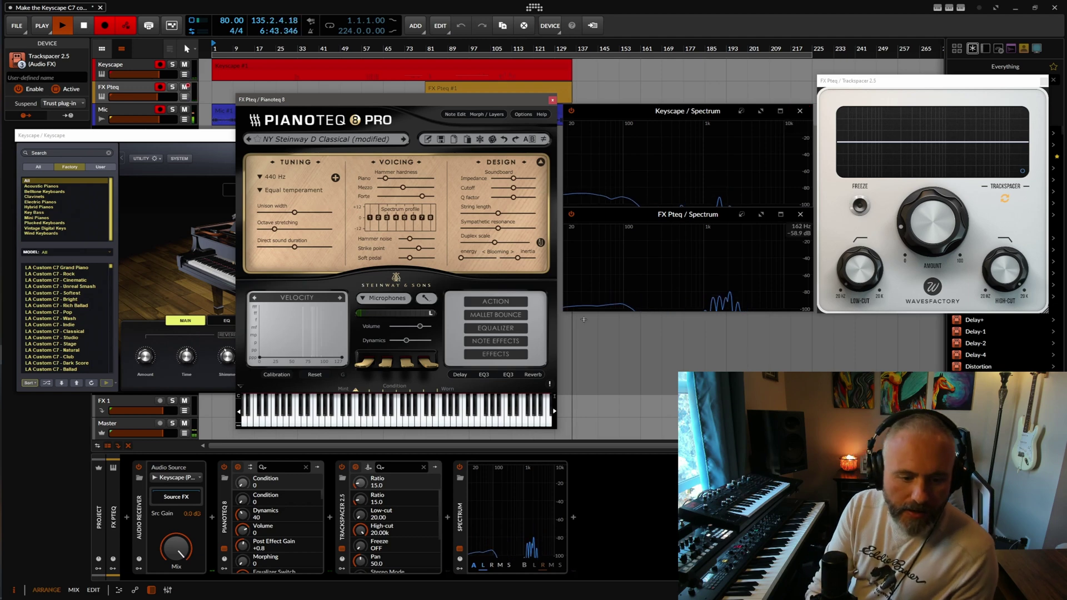
Sidechain Trackspacer from Keyscape (PRE) and raise its Amount to about 30.5%
left_click(368, 467)
left_click(390, 488)
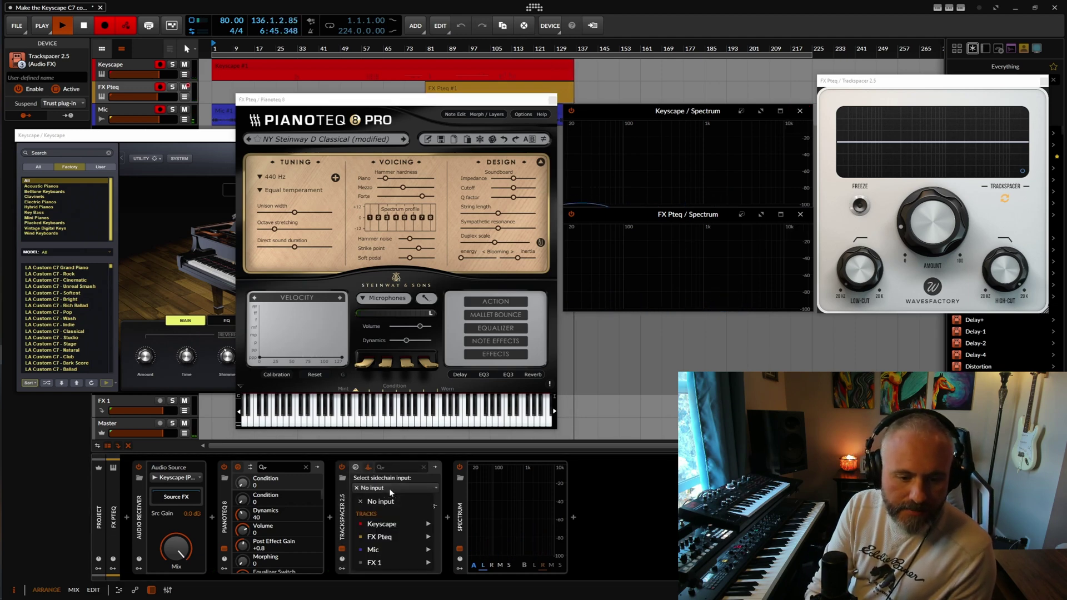
mouse_move(412, 524)
left_click(466, 524)
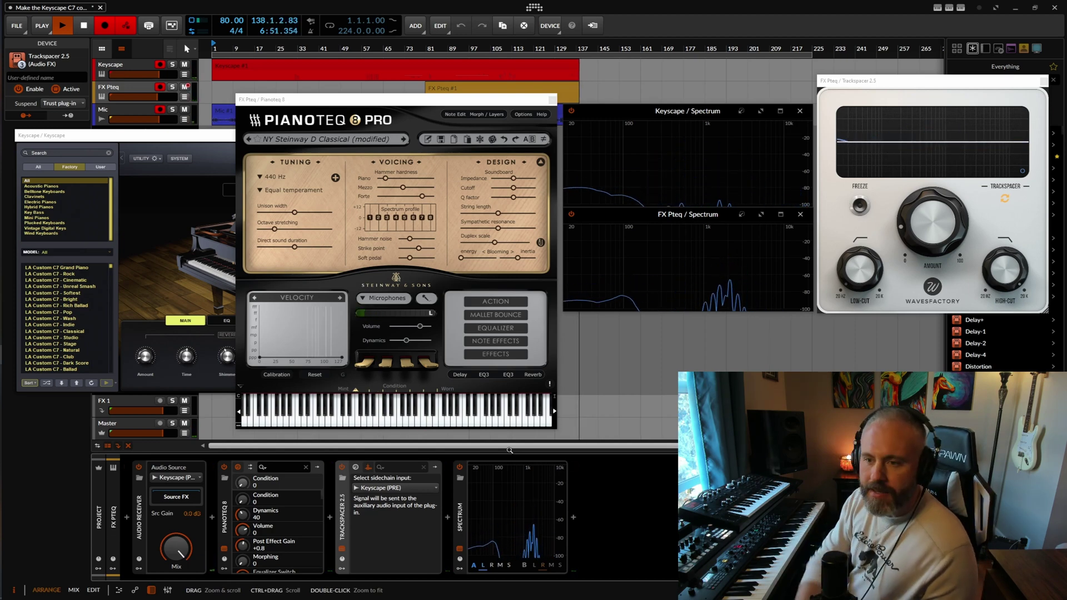
left_click_drag(926, 202, 933, 182)
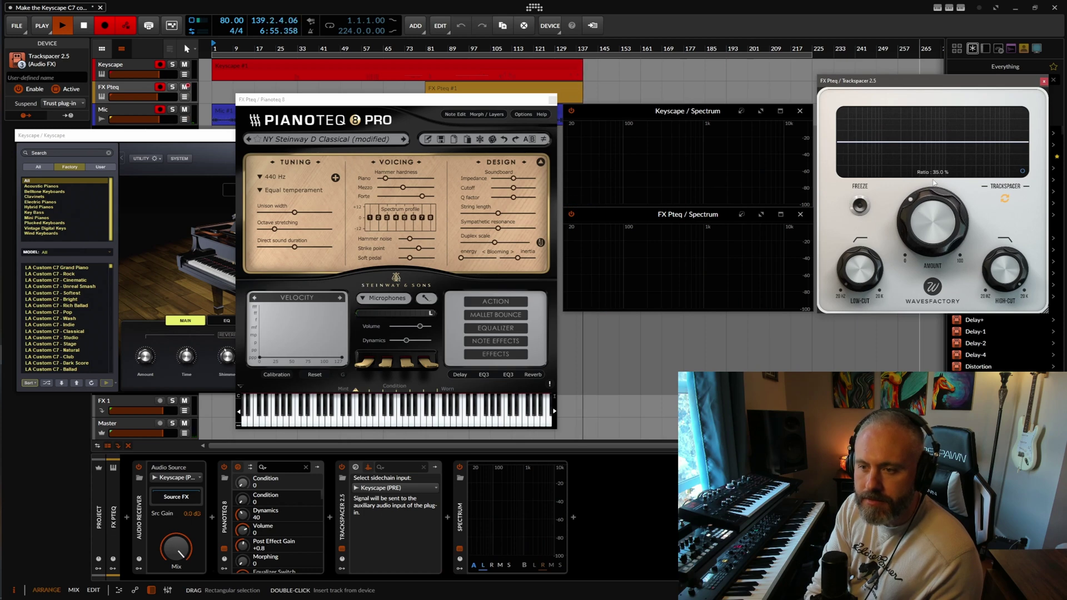